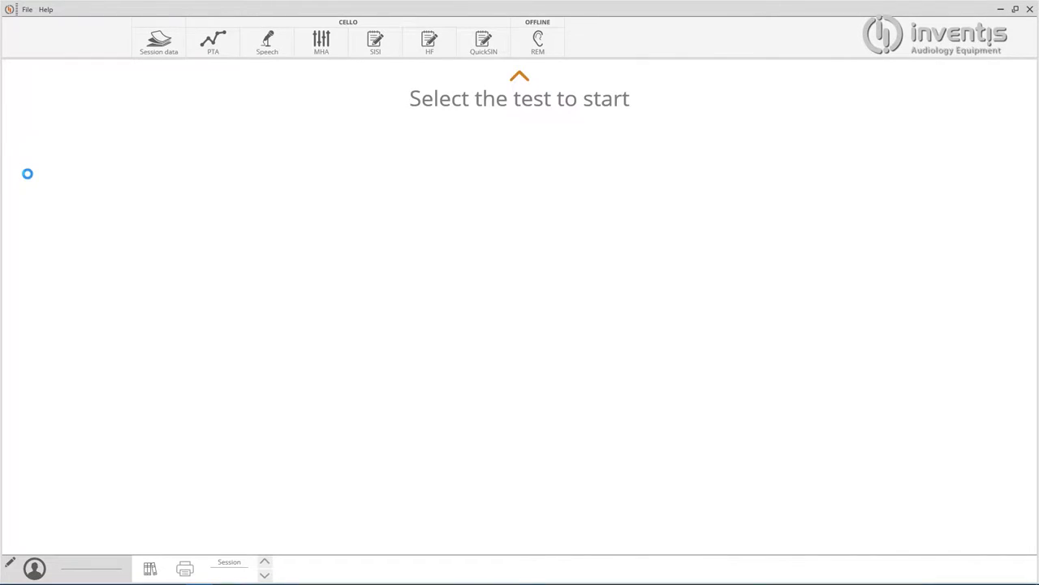
# Step: Start pure tone audiometry, and review the keyboard shortcuts in the control mode settings before saving them
pyautogui.click(229, 42)
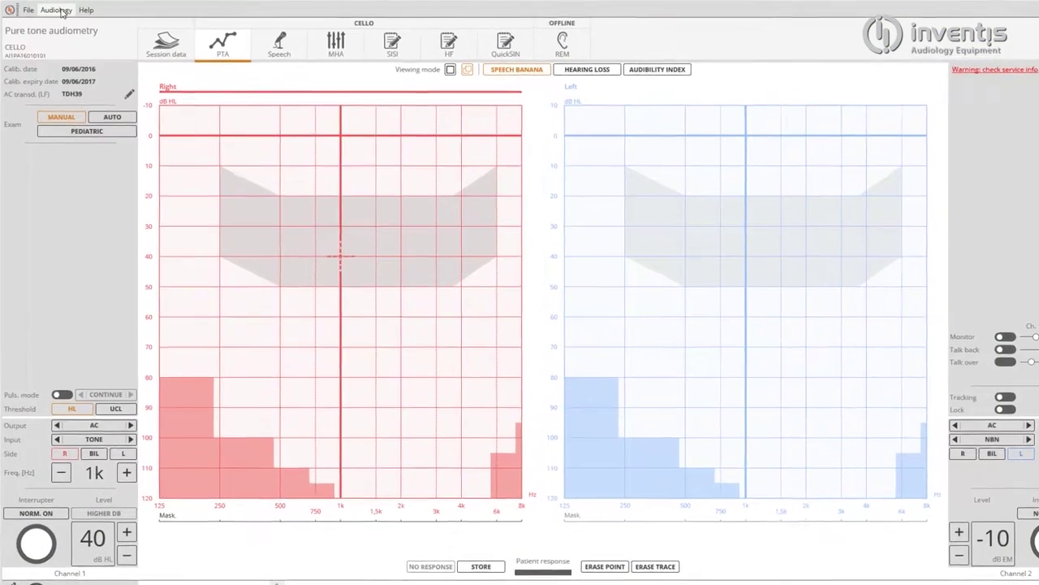
pyautogui.click(55, 11)
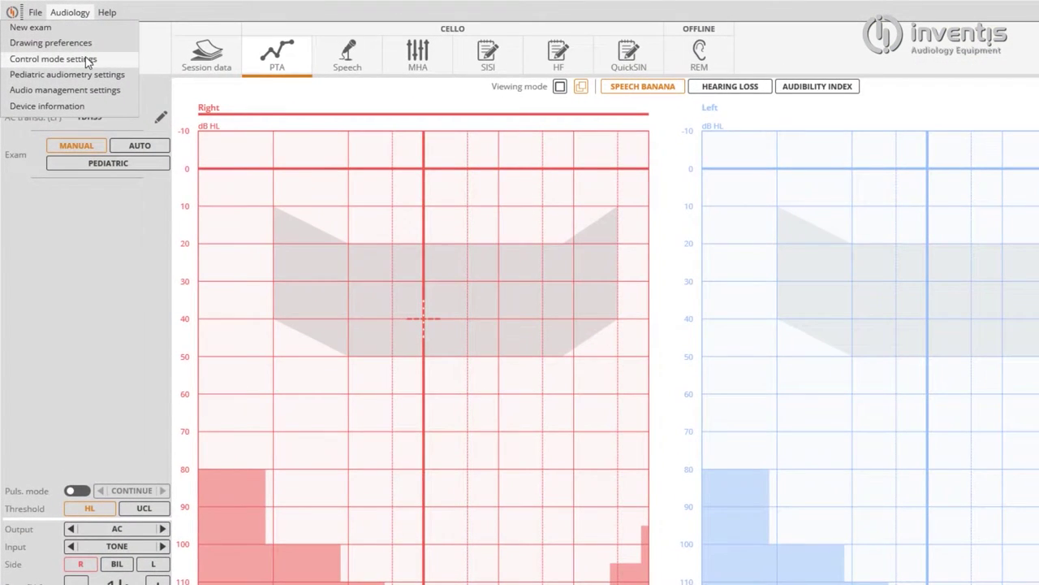
pyautogui.click(88, 59)
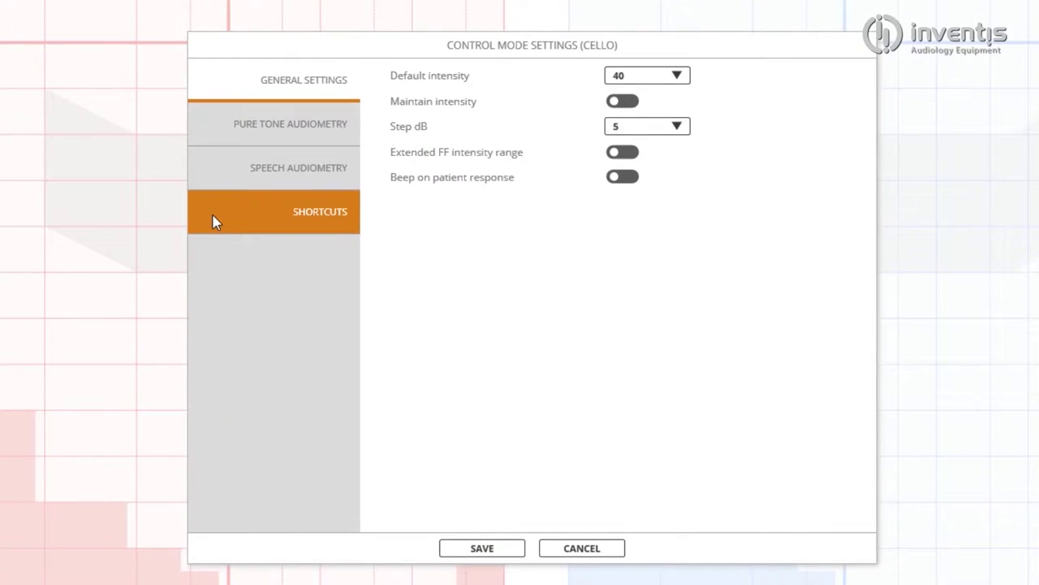
pyautogui.click(216, 223)
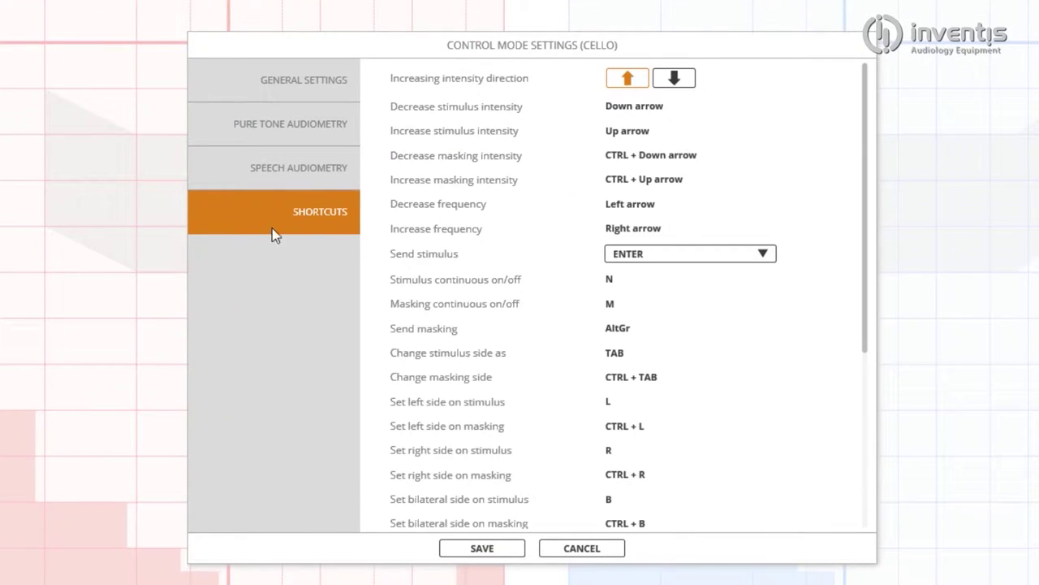
pyautogui.scroll(-3, 571, 273)
pyautogui.scroll(-4, 571, 274)
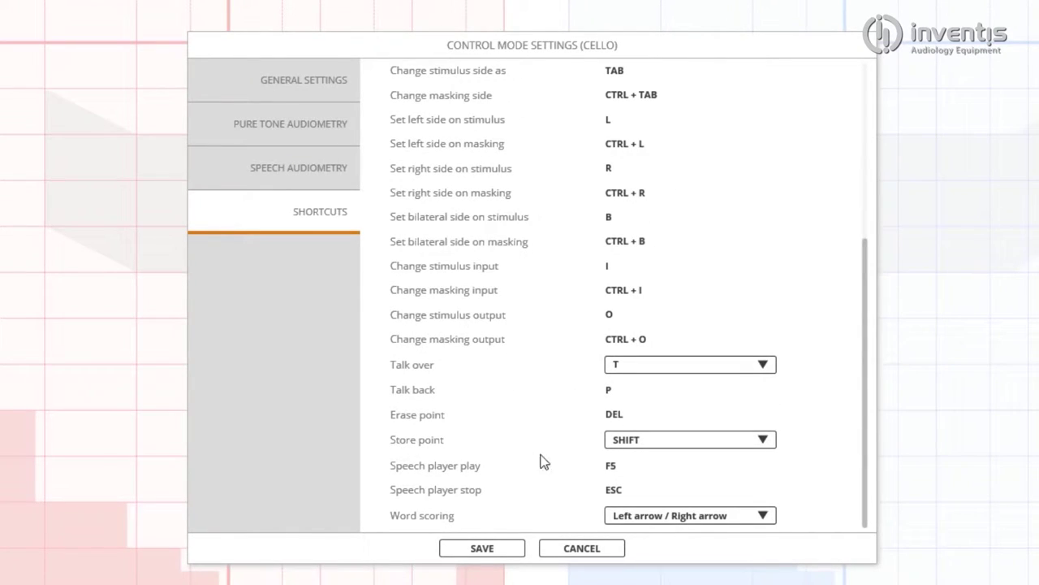
pyautogui.click(505, 548)
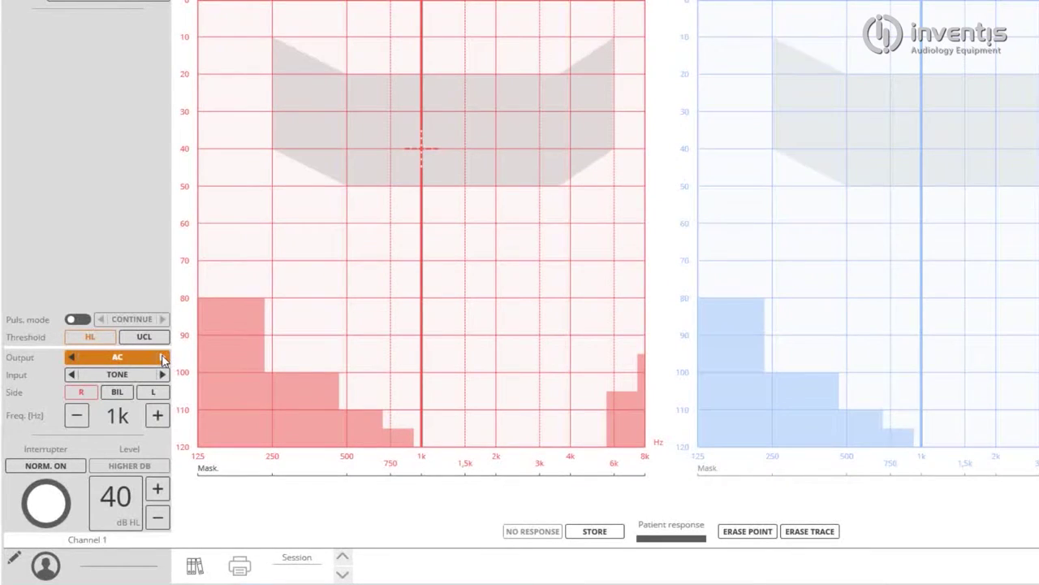
# Step: Step channel 1's output through BC and FF, and set it back to AC
pyautogui.click(163, 358)
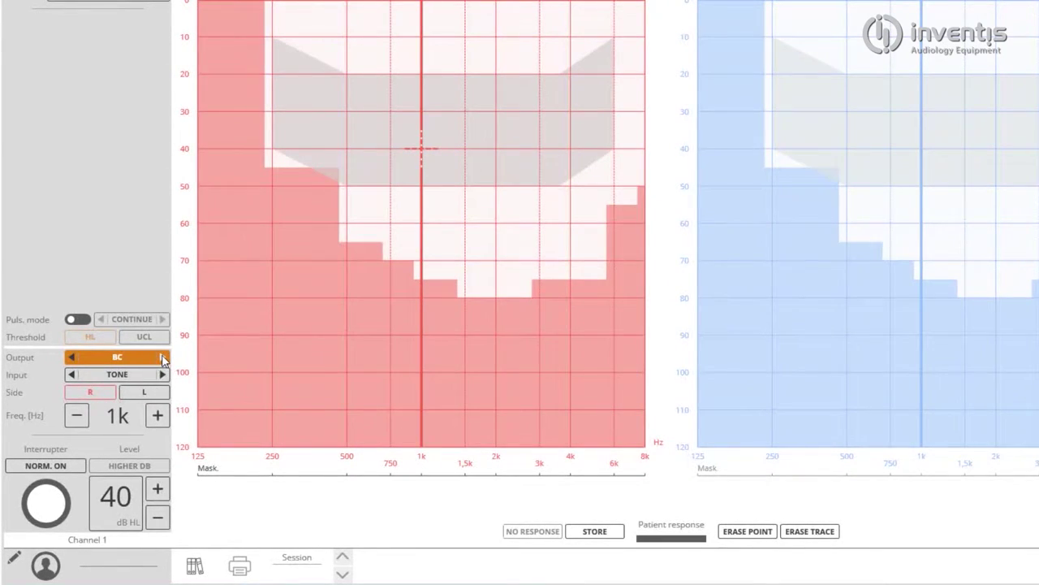
pyautogui.click(163, 358)
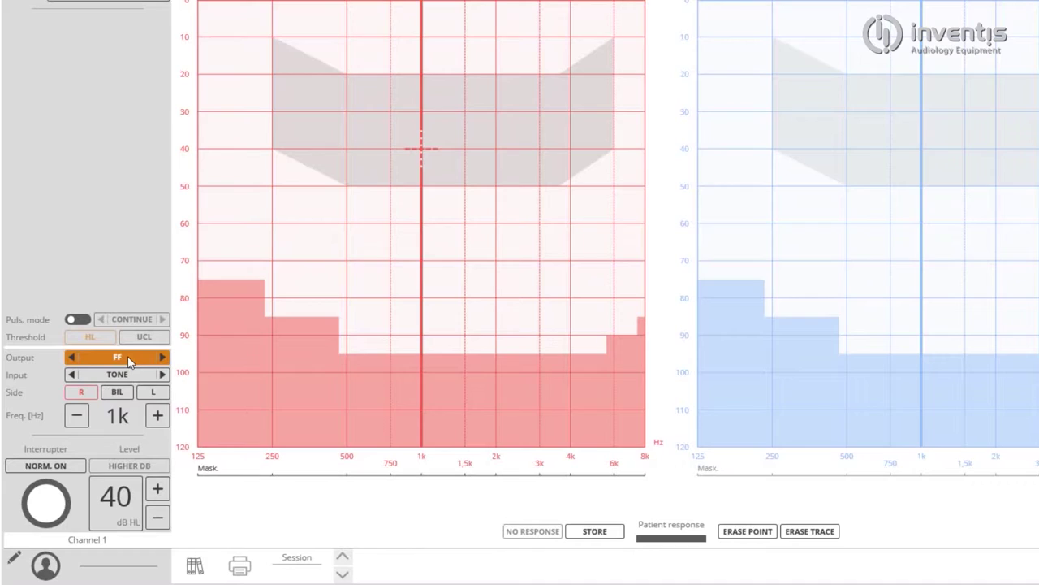
pyautogui.click(128, 359)
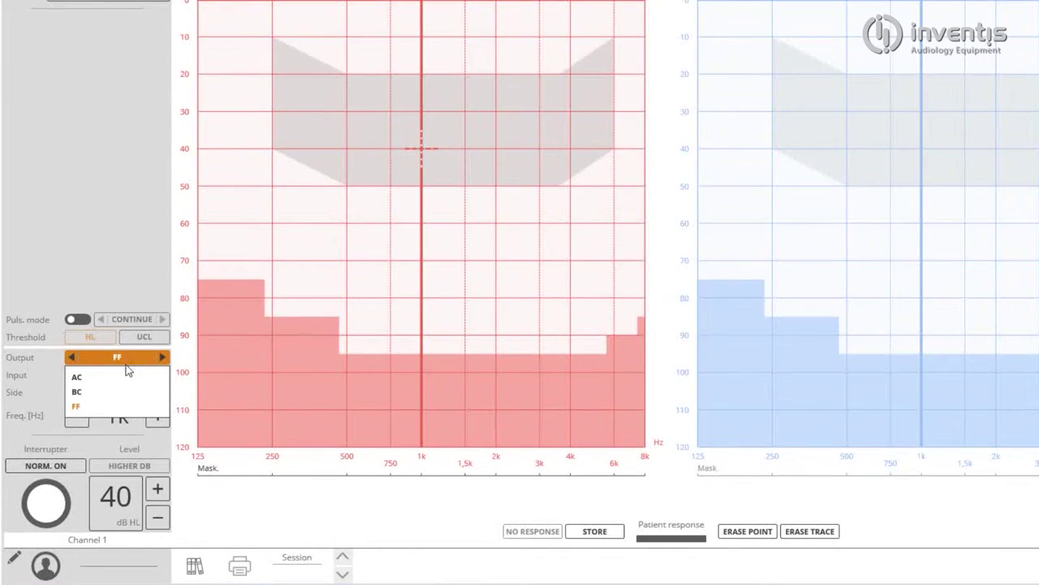
pyautogui.click(126, 377)
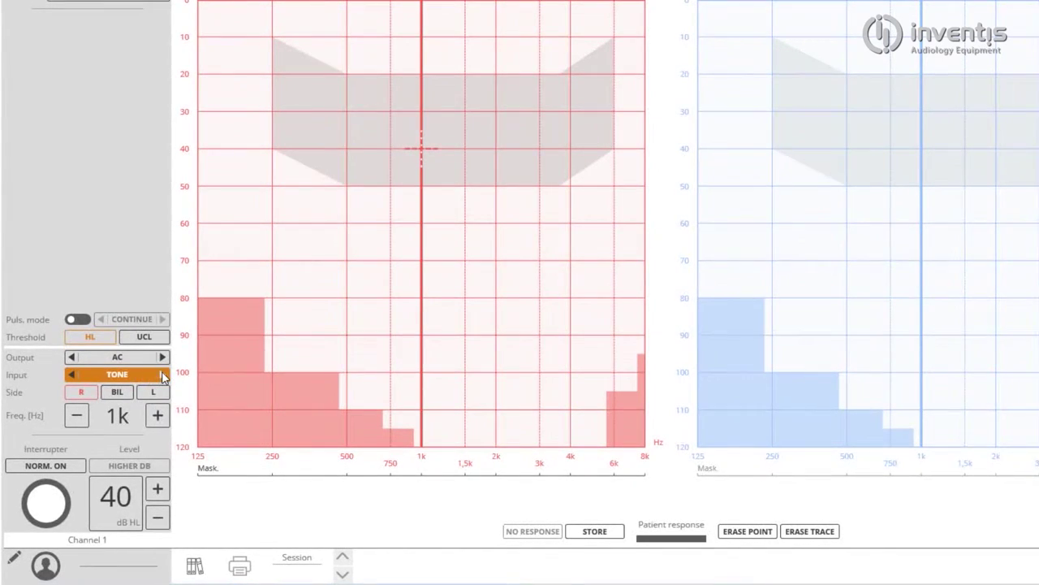
# Step: Set channel 1's input to WARBLE, and cycle channel 2's masking input through WN back to NBN
pyautogui.click(163, 375)
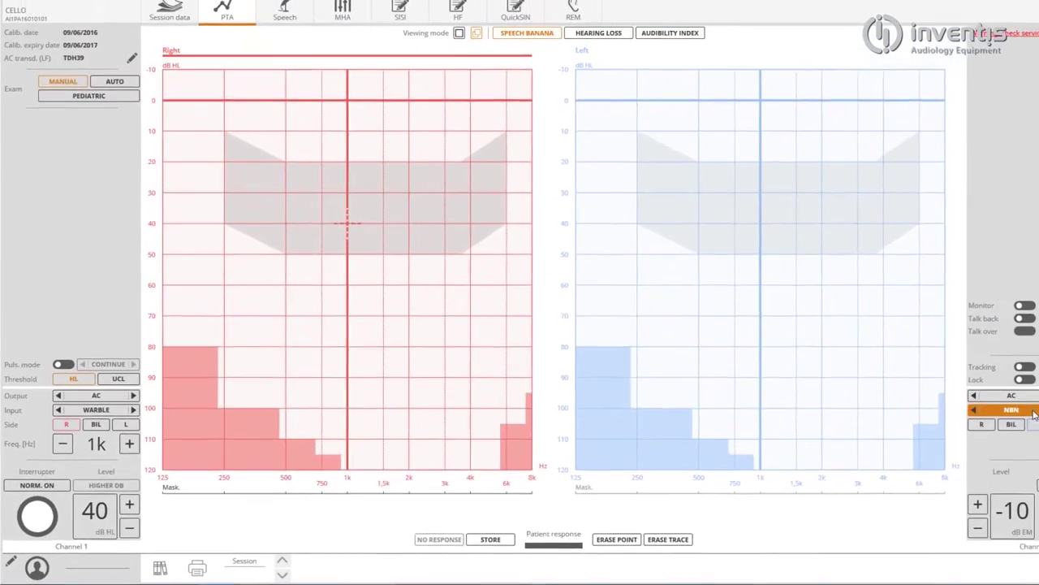
pyautogui.click(984, 422)
pyautogui.click(985, 423)
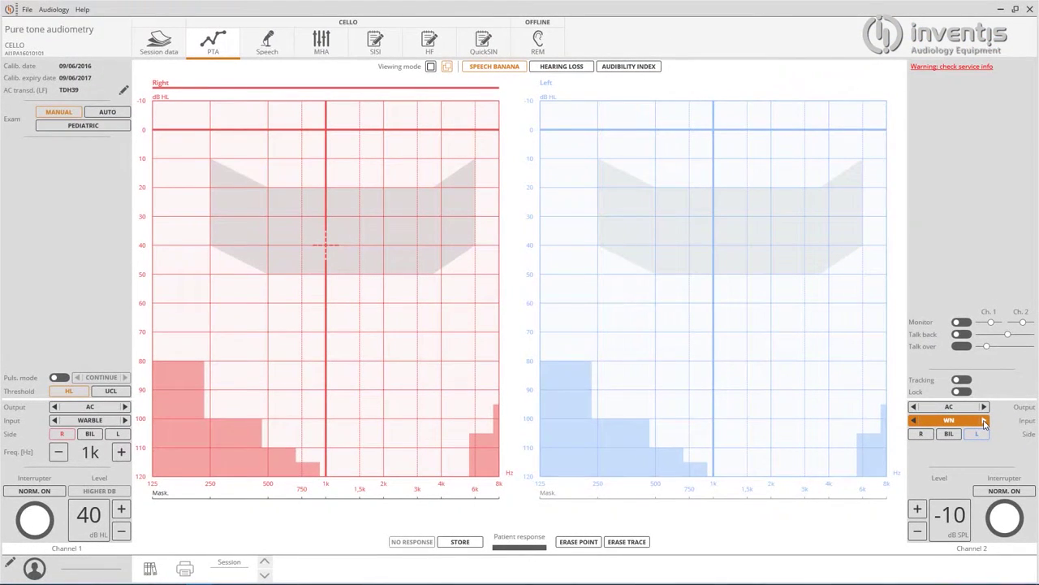
pyautogui.click(985, 423)
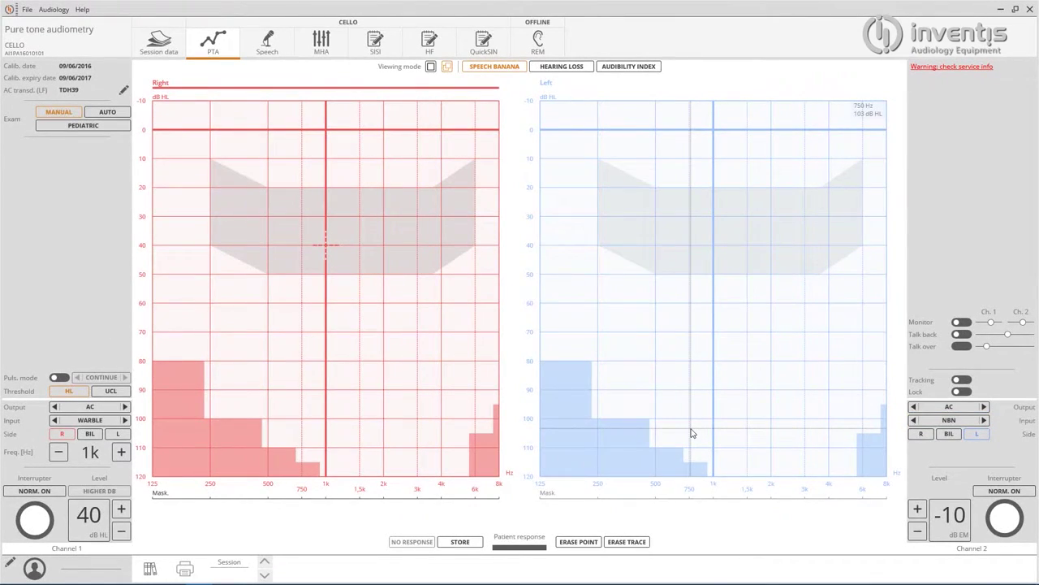
# Step: Raise channel 1's level to 50 dB HL and return it to 40, and raise channel 2's level and return it to -10
pyautogui.click(120, 509)
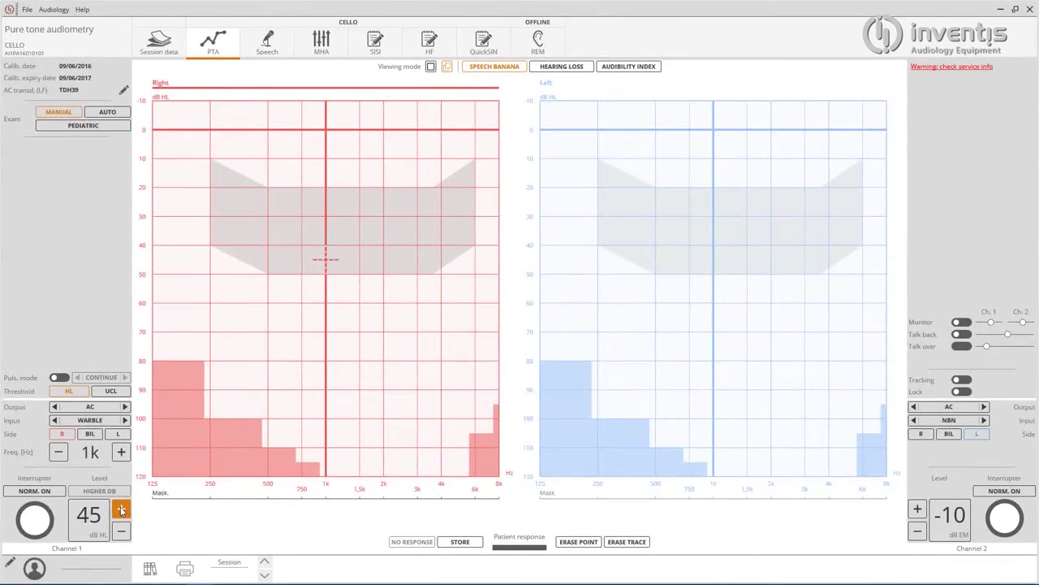
pyautogui.click(121, 509)
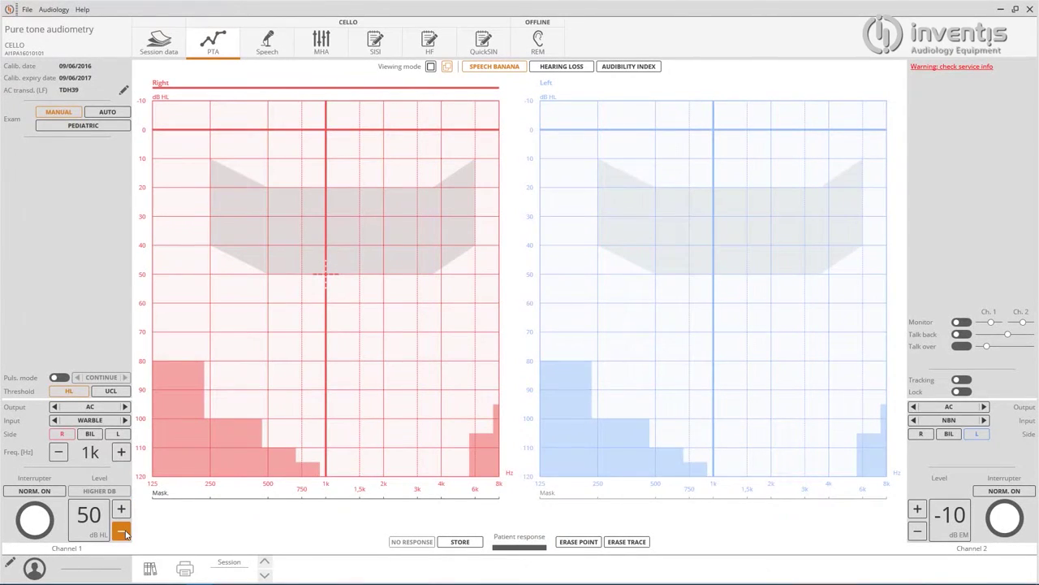
pyautogui.click(122, 532)
pyautogui.click(122, 532)
pyautogui.click(917, 510)
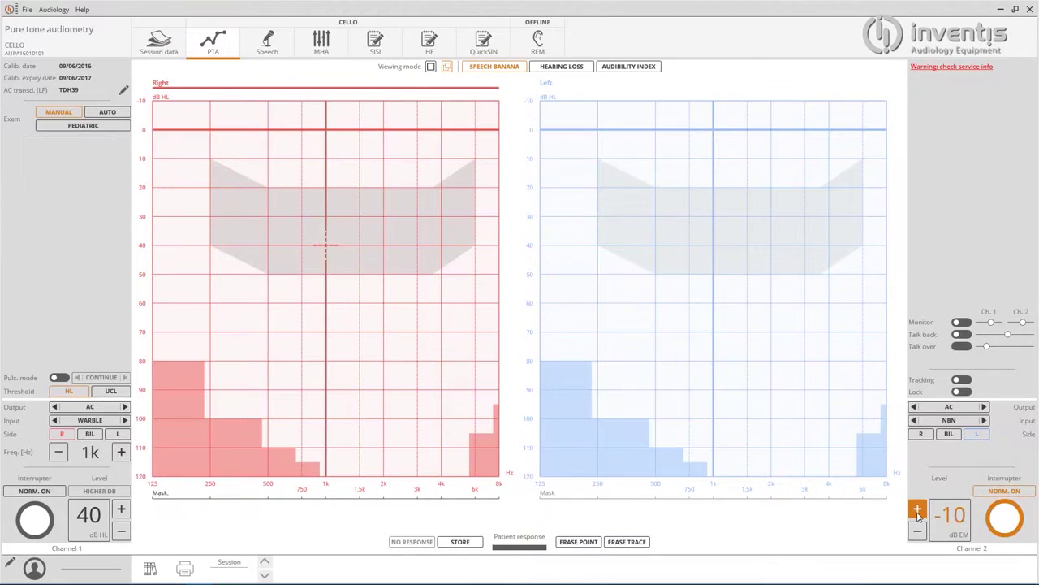
pyautogui.click(918, 510)
pyautogui.click(916, 532)
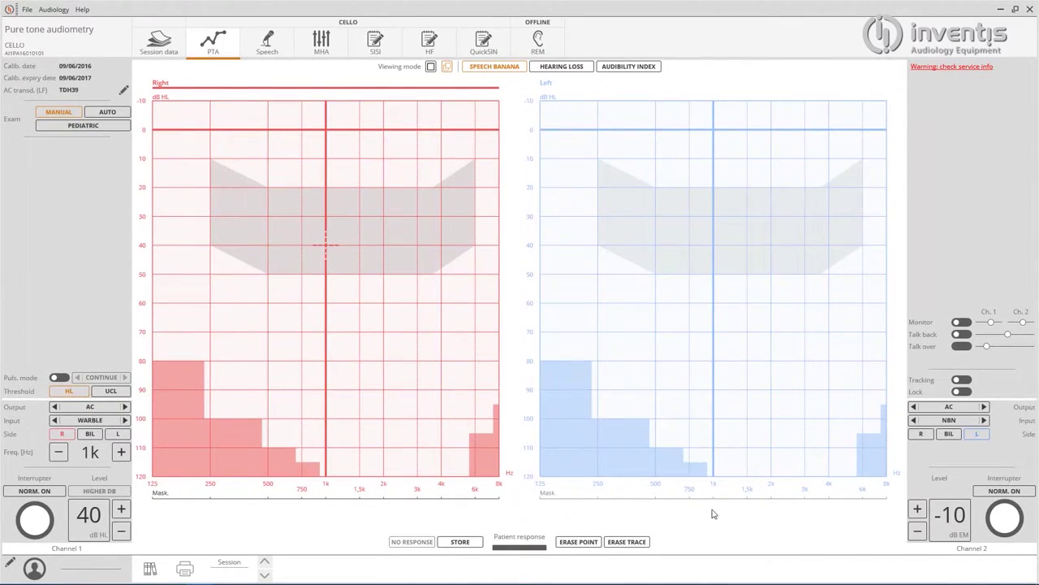
# Step: Set the right-ear level at 1 kHz to 100 dB HL, raise it to 115 dB HL with HIGHER DB enabled, and return it to 40
pyautogui.click(328, 423)
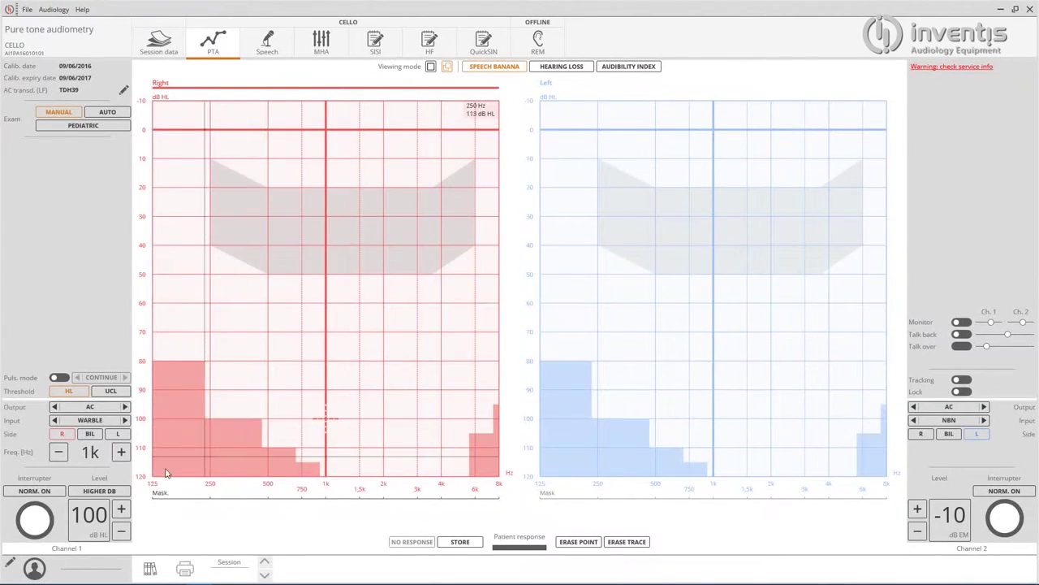
pyautogui.click(124, 492)
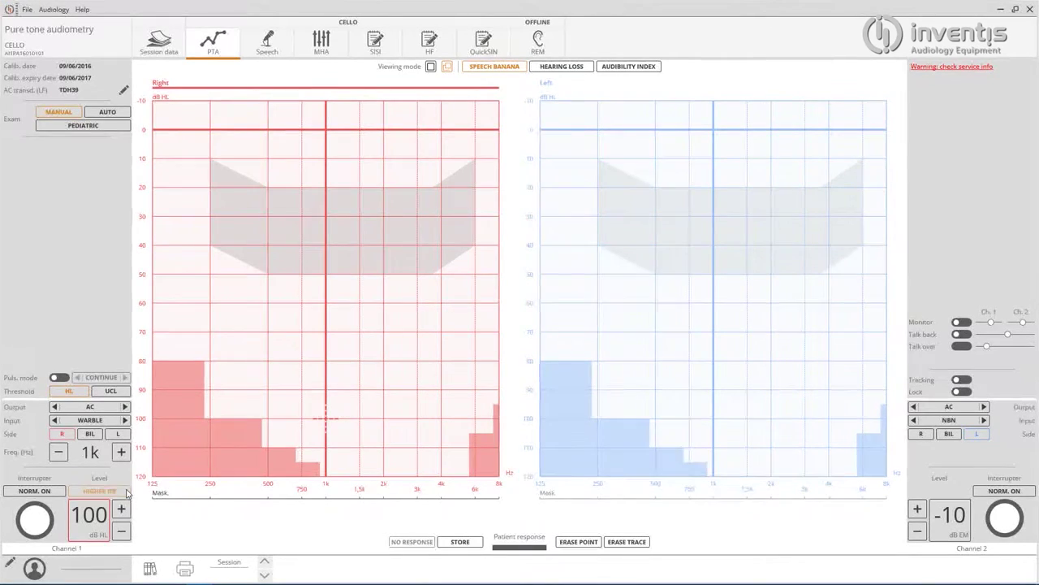
pyautogui.click(122, 510)
pyautogui.click(122, 510)
pyautogui.click(122, 510)
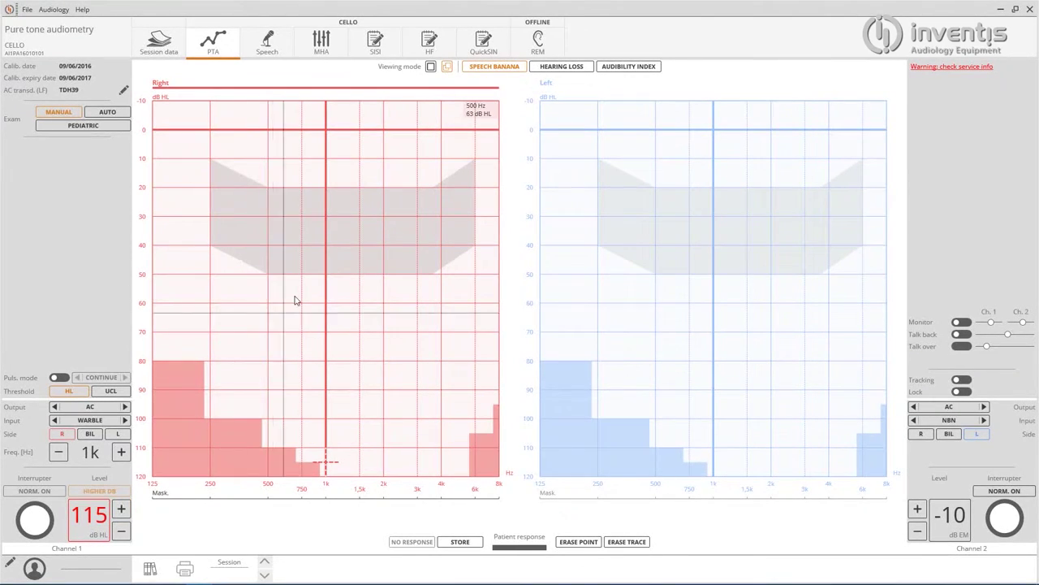
pyautogui.click(327, 251)
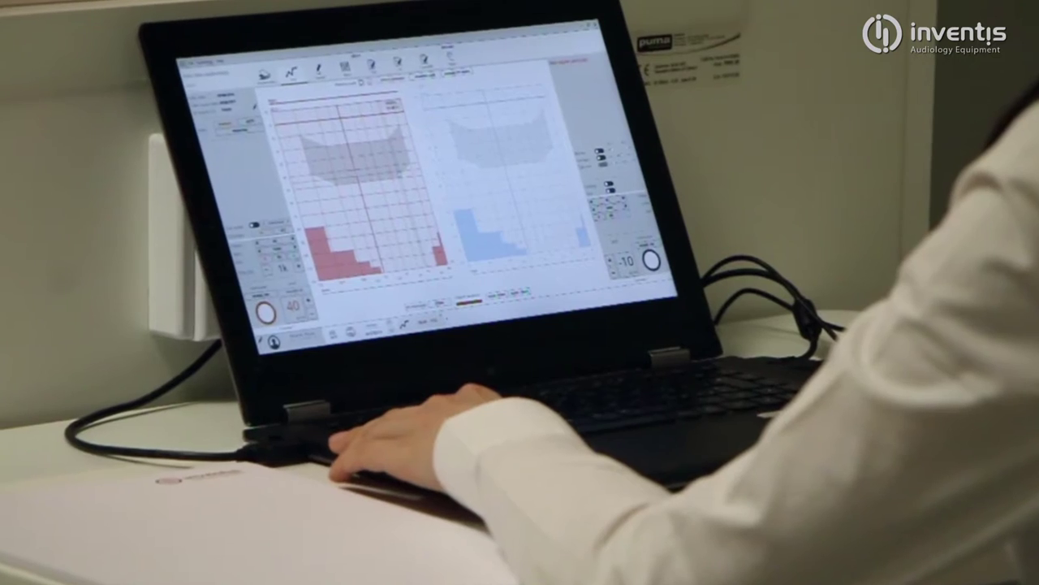
pyautogui.press('Down')
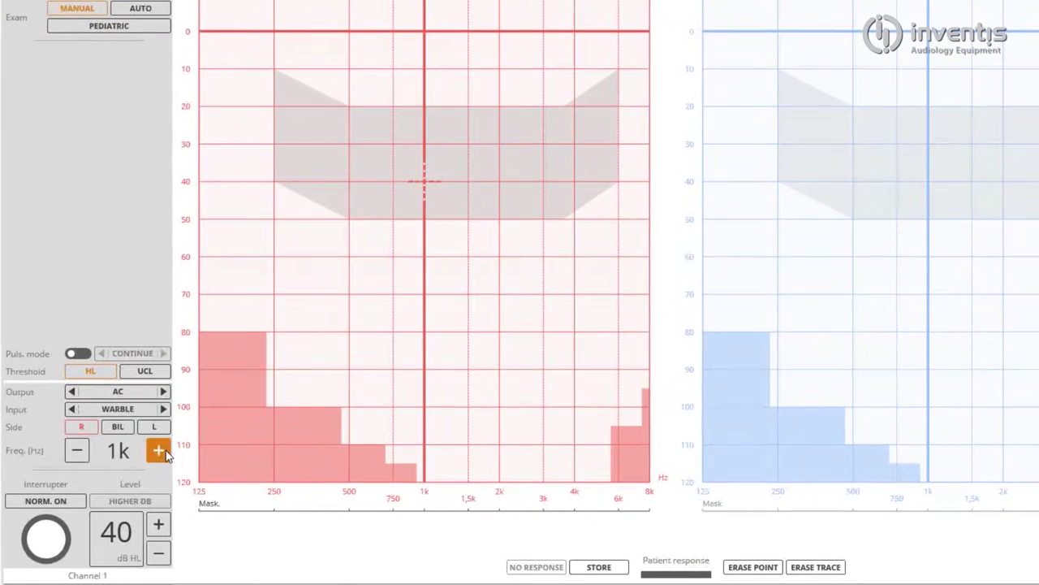
# Step: Step the stimulus frequency upward through the available range, ending back at 1 kHz
pyautogui.click(160, 451)
pyautogui.click(160, 451)
pyautogui.click(160, 452)
pyautogui.click(159, 451)
pyautogui.click(160, 452)
pyautogui.click(160, 452)
pyautogui.click(159, 452)
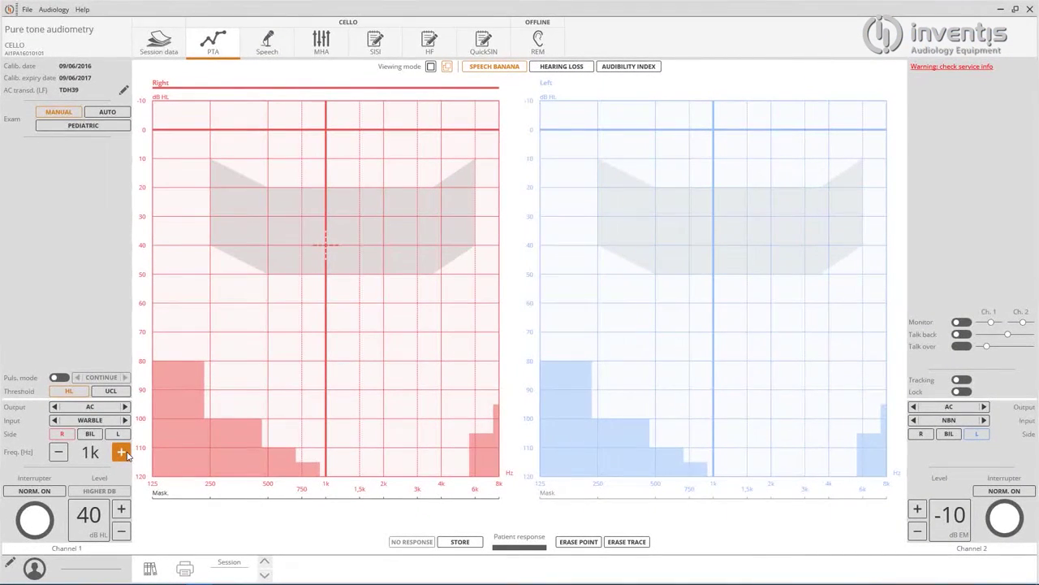
# Step: Enable pulsed mode, show its rate options keeping 0,5 Hz, and disable pulsed mode again
pyautogui.click(58, 378)
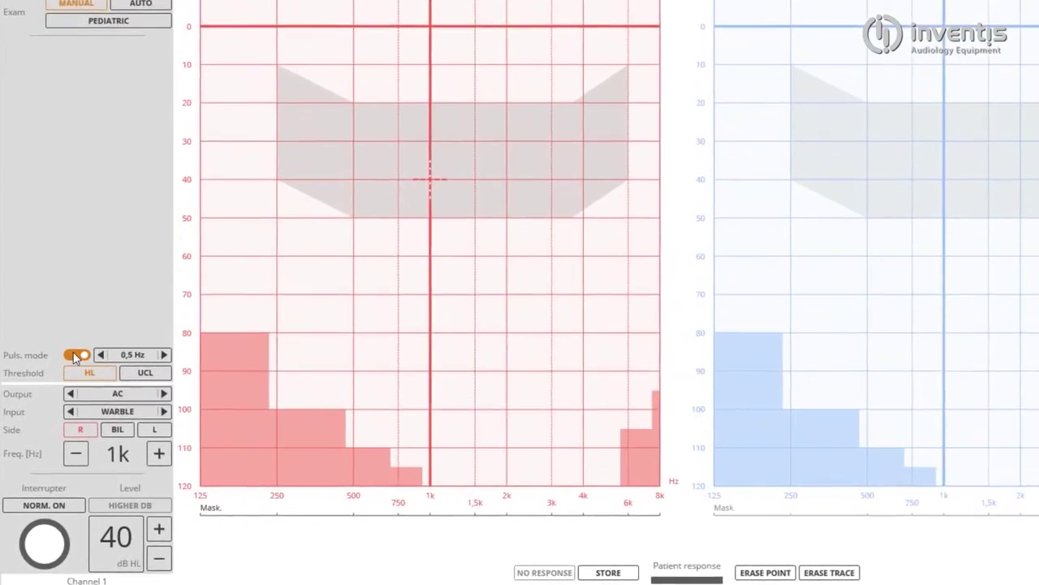
pyautogui.click(132, 356)
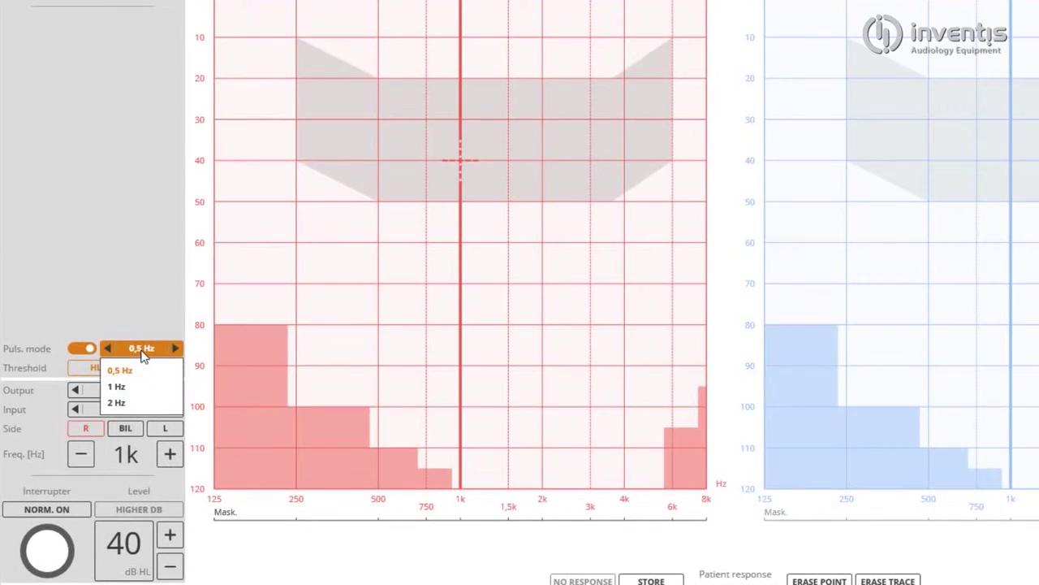
pyautogui.click(141, 357)
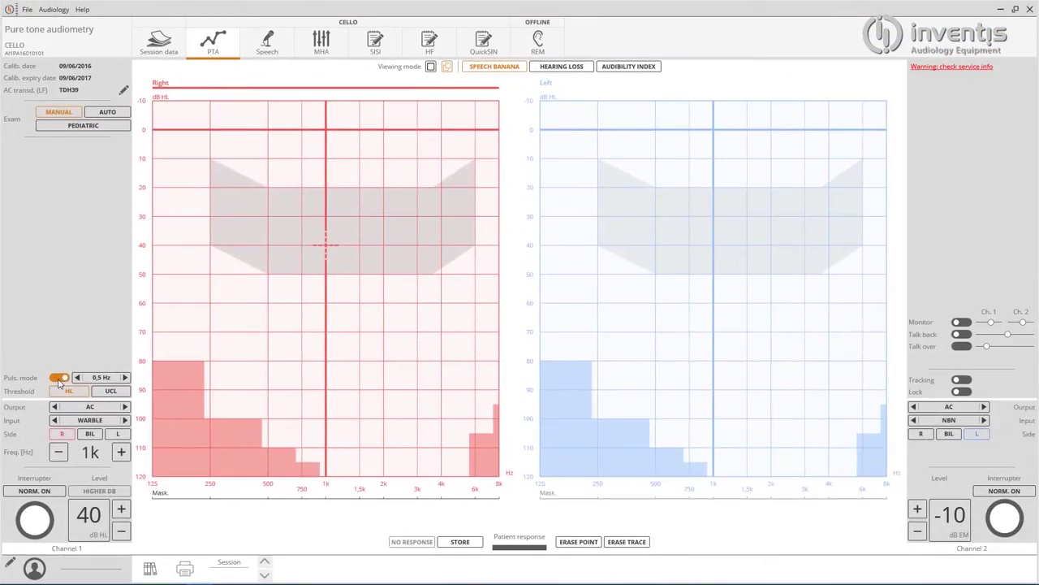
pyautogui.click(59, 378)
# Step: Enable Tracking and Lock, and present the stimulus with channel 1 at 60 dB HL and channel 2 at 10 dB EM
pyautogui.click(965, 379)
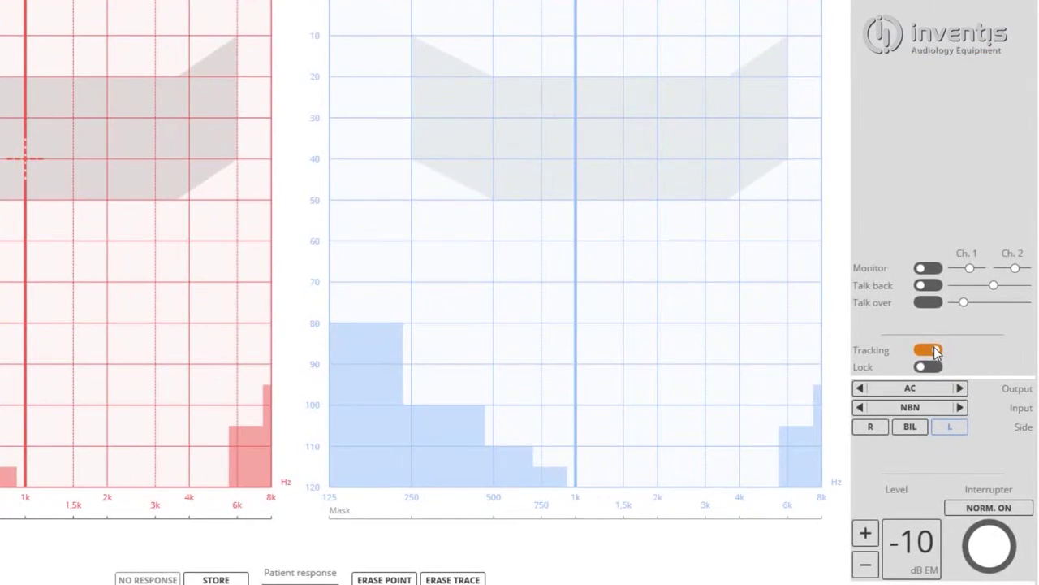
pyautogui.click(927, 367)
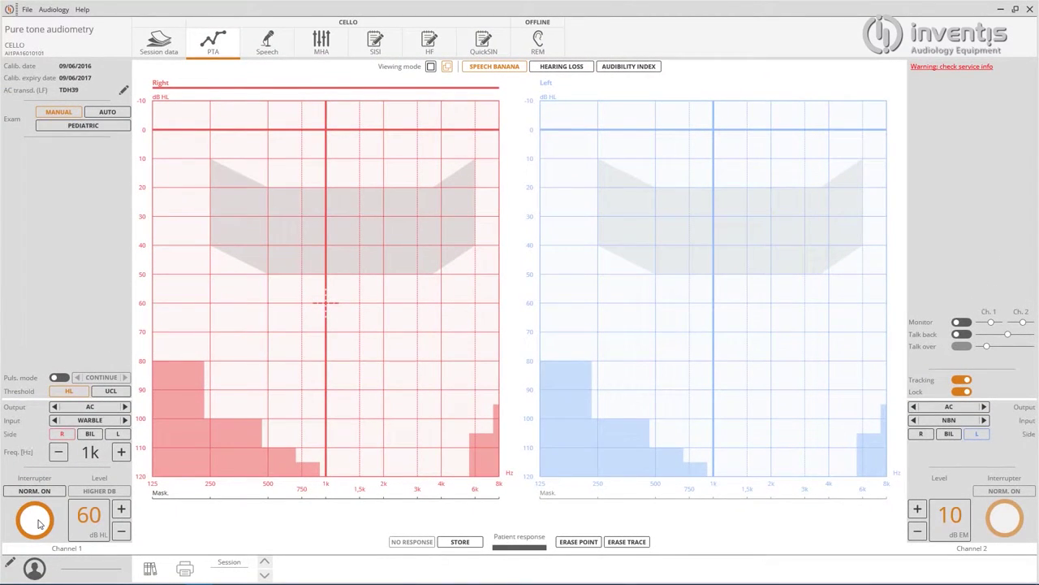
pyautogui.click(38, 524)
pyautogui.click(38, 524)
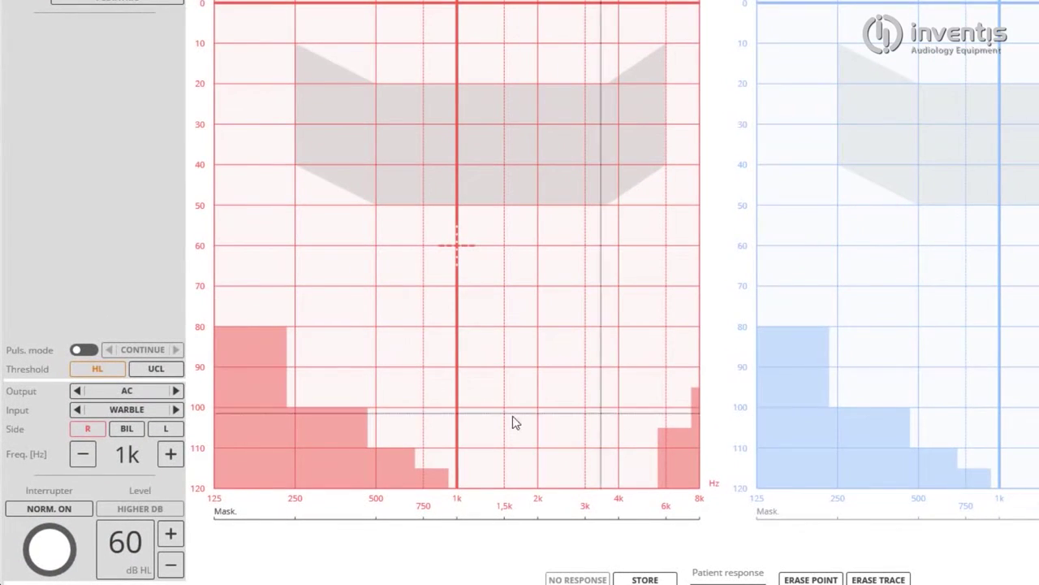
# Step: Select the UCL threshold type, and start a pure tone exam in AUTO mode
pyautogui.click(166, 373)
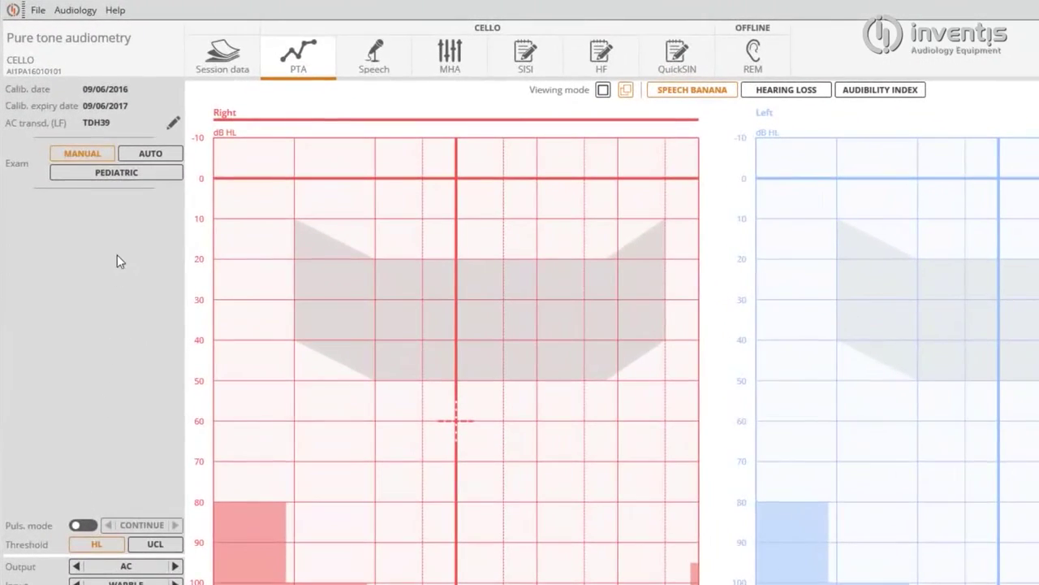
pyautogui.click(148, 155)
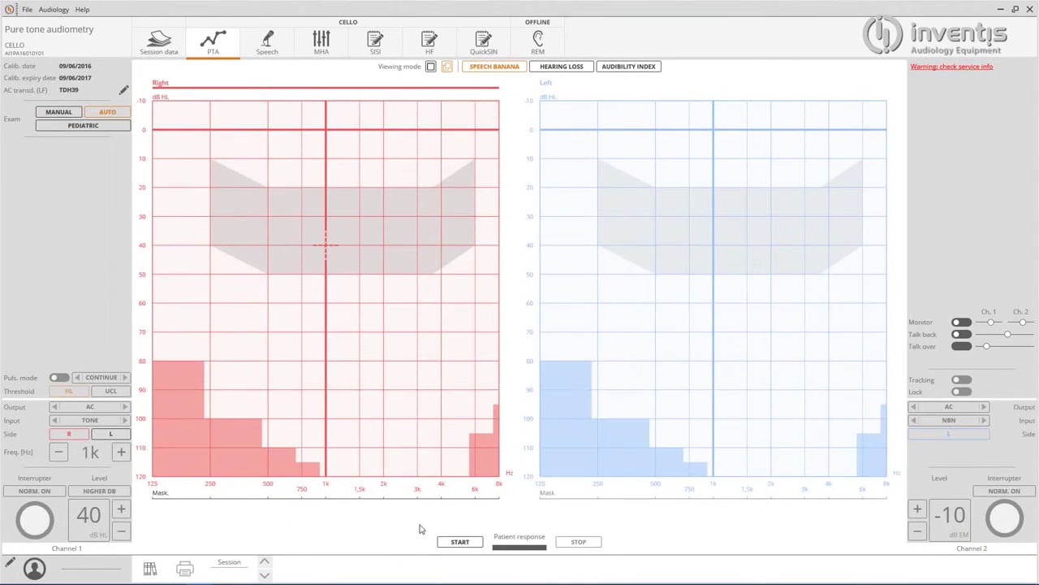
pyautogui.click(455, 541)
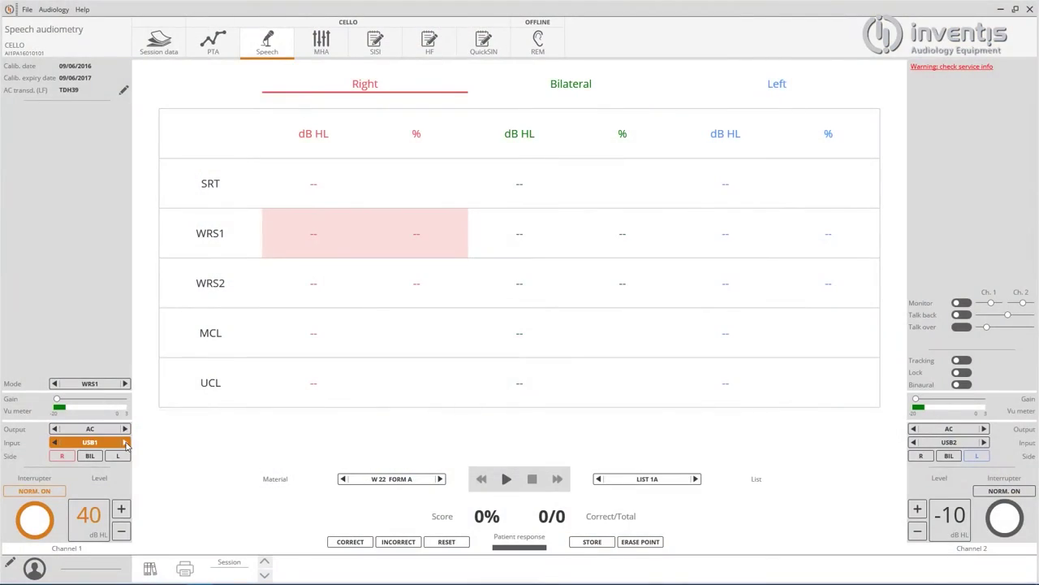
# Step: Select USB1 as channel 1's input for speech audiometry, and choose CALIBRATION as the speech material
pyautogui.click(114, 444)
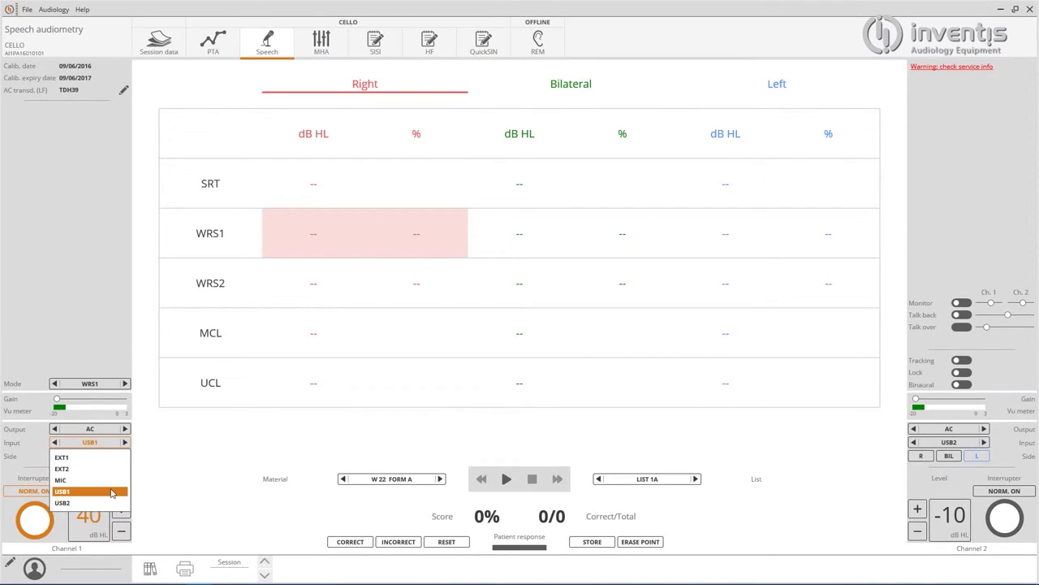
pyautogui.click(112, 493)
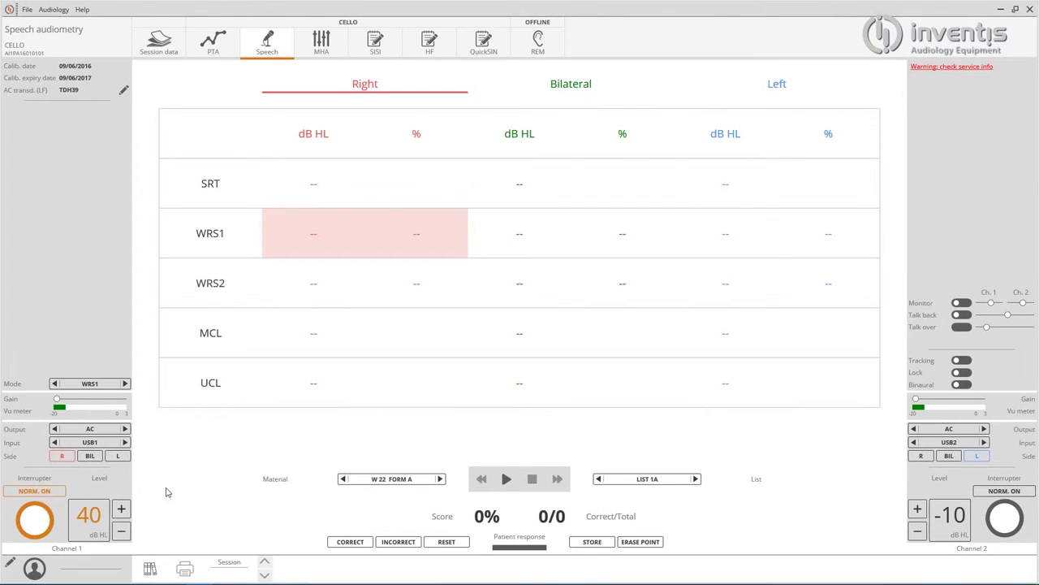
pyautogui.click(385, 481)
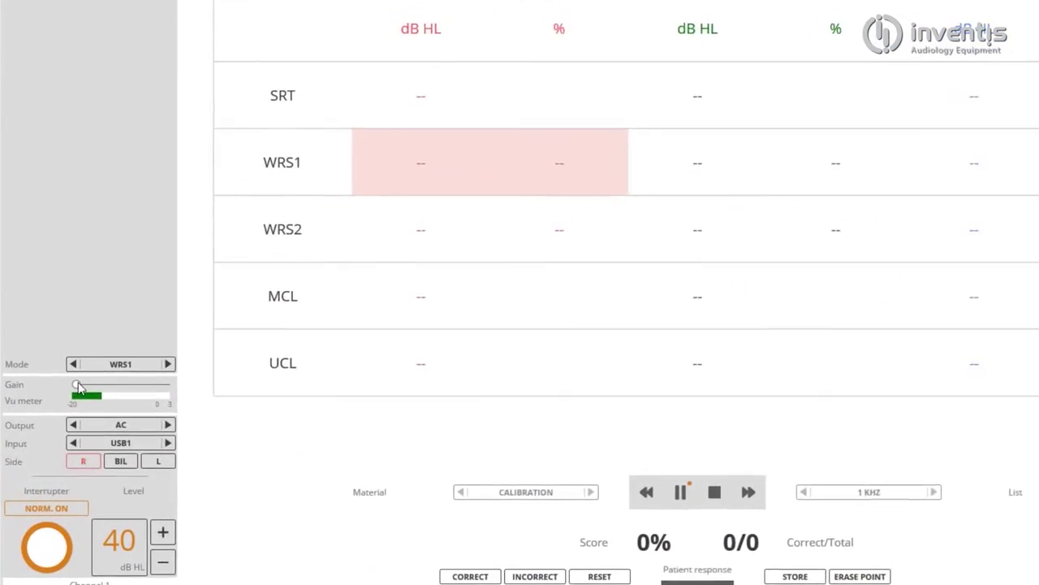
# Step: Raise the input gain of channels 1 and 2 to bring the calibration tone to about 0 on the VU meters, and stop playback
pyautogui.moveTo(79, 388); pyautogui.dragTo(111, 385)
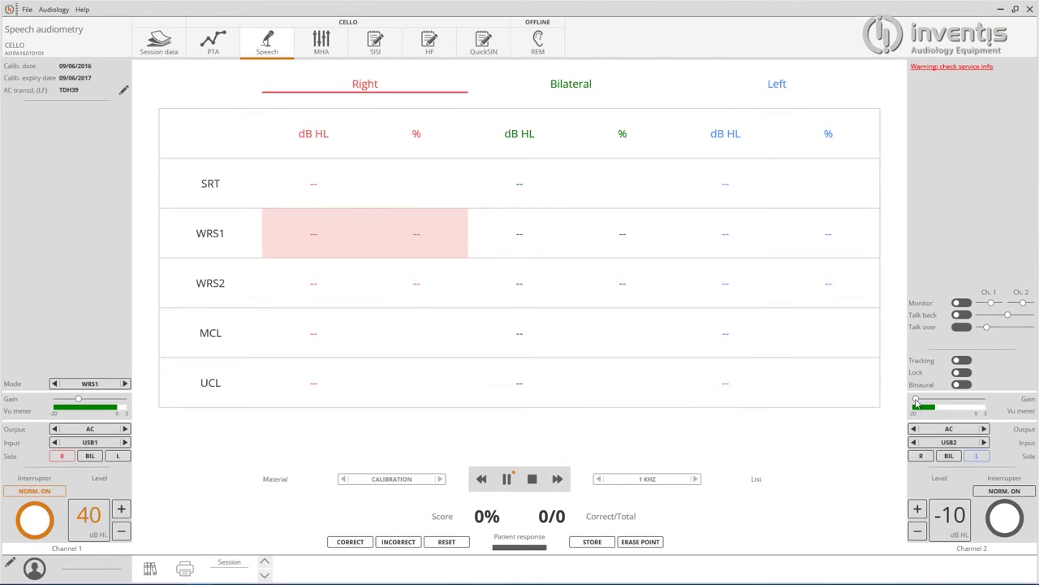
pyautogui.moveTo(918, 402); pyautogui.dragTo(937, 399)
pyautogui.click(532, 480)
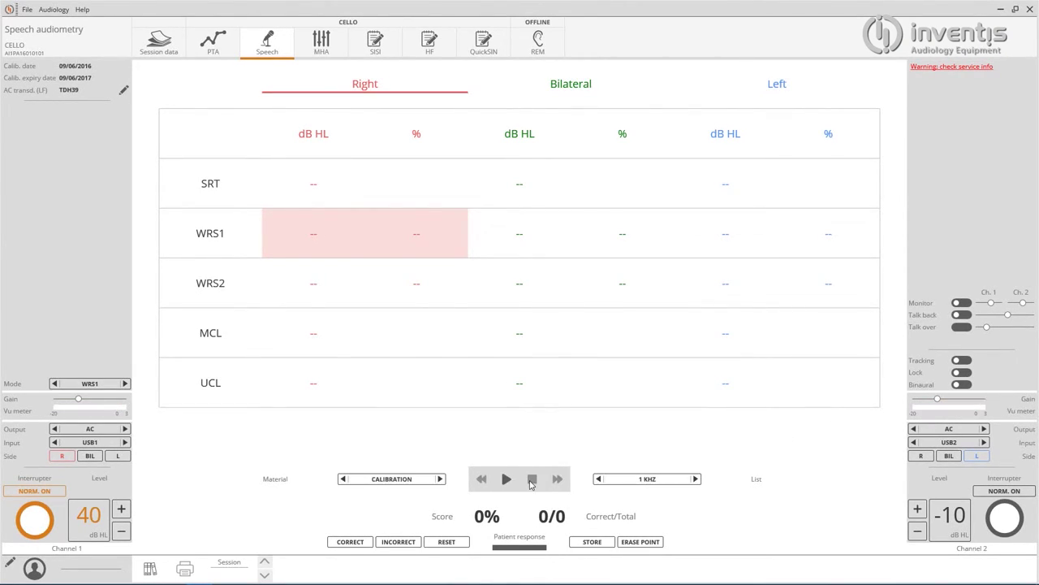
# Step: Choose NU 6 FORM A as the speech material and start playing LIST 1A
pyautogui.click(420, 481)
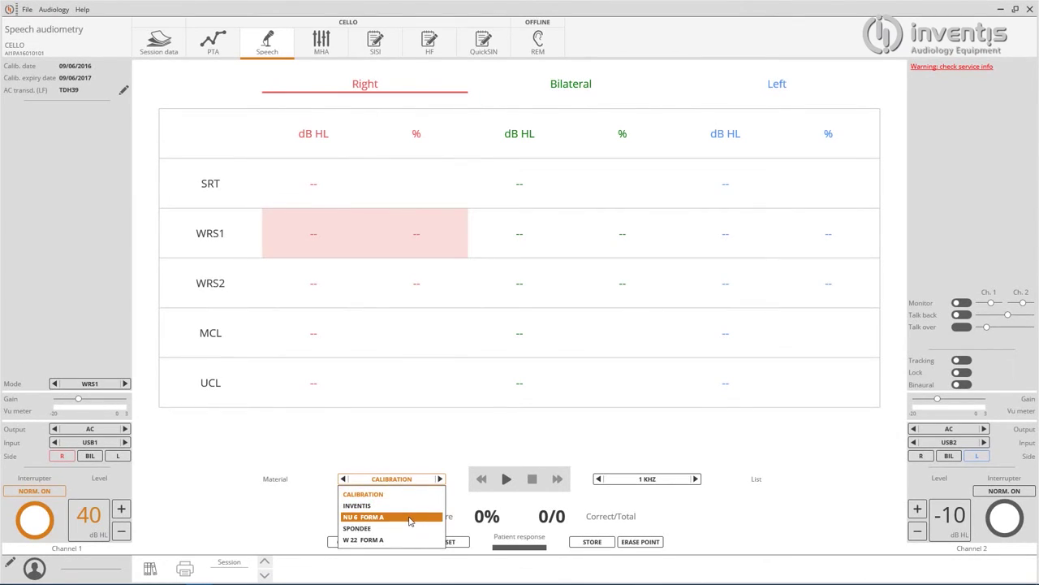
pyautogui.click(410, 520)
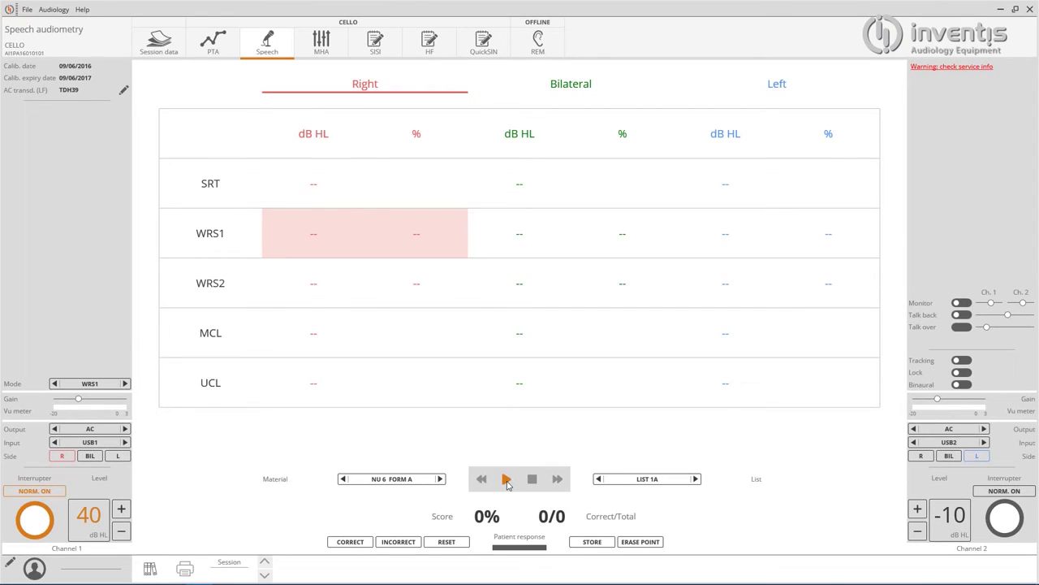
pyautogui.click(506, 480)
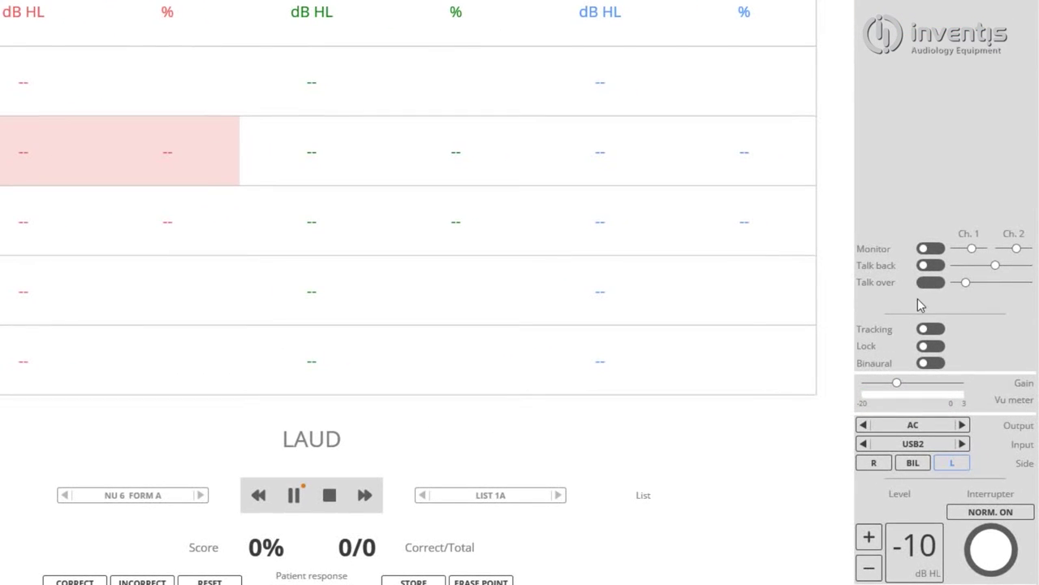
# Step: Enable Talk back and slightly raise its volume
pyautogui.click(932, 266)
pyautogui.moveTo(1001, 276)
pyautogui.moveTo(1000, 274); pyautogui.dragTo(1004, 274)
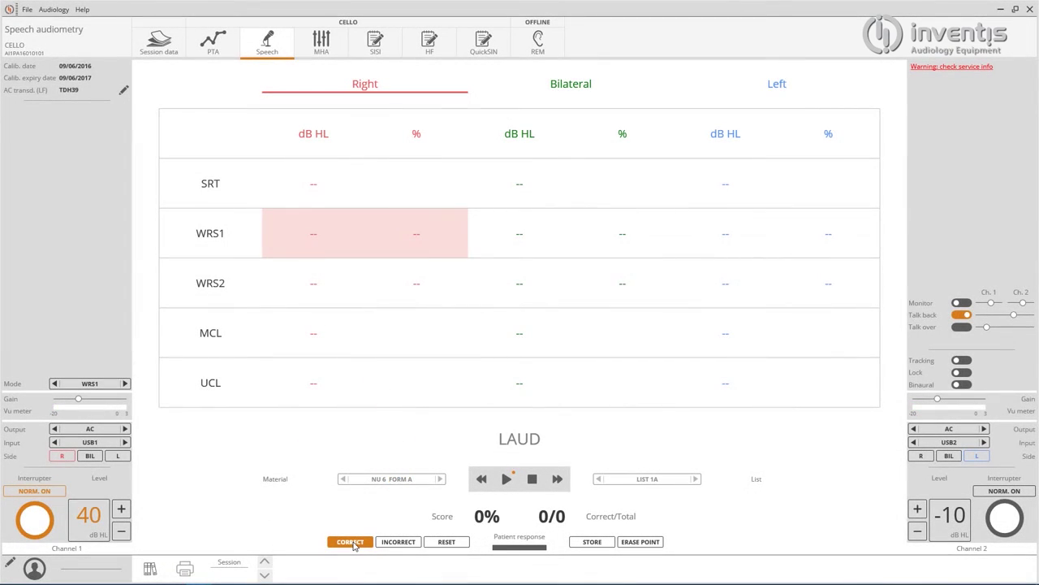
# Step: Score LAUD as correct, BOAT as incorrect and POOL as correct, and store the right-ear WRS1 result
pyautogui.click(351, 542)
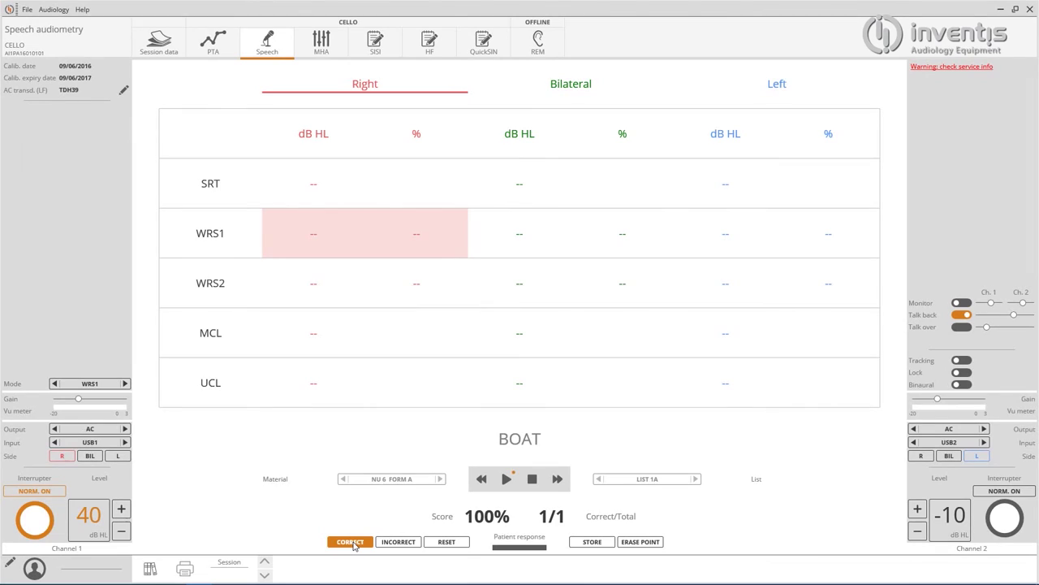
pyautogui.click(397, 542)
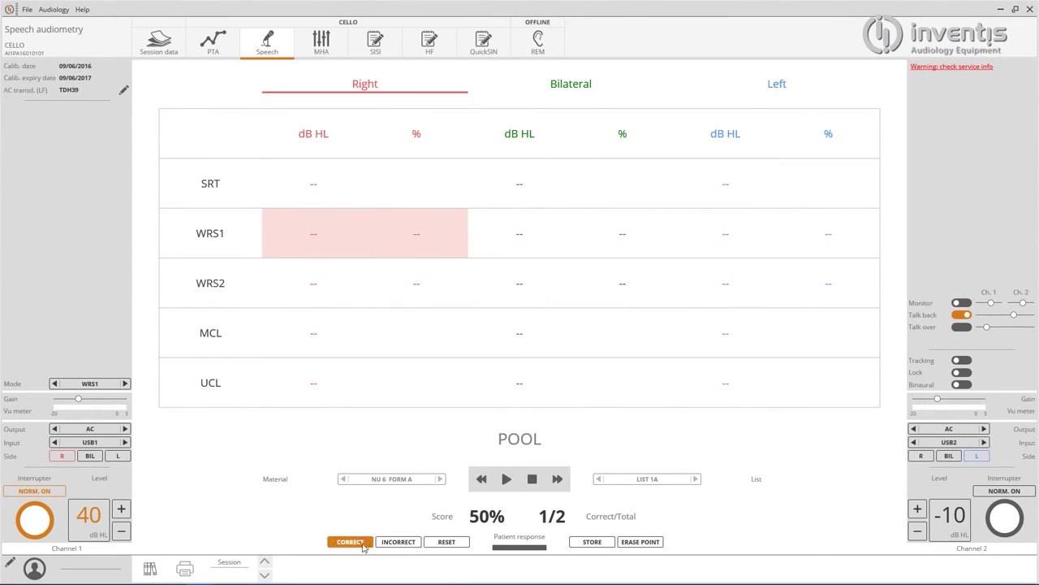
pyautogui.click(360, 544)
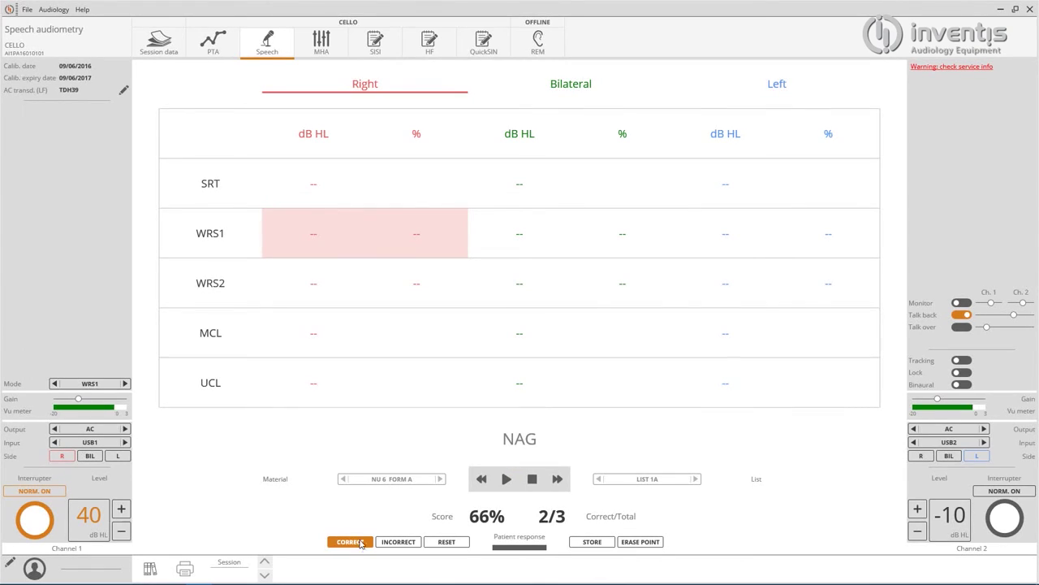
pyautogui.click(593, 542)
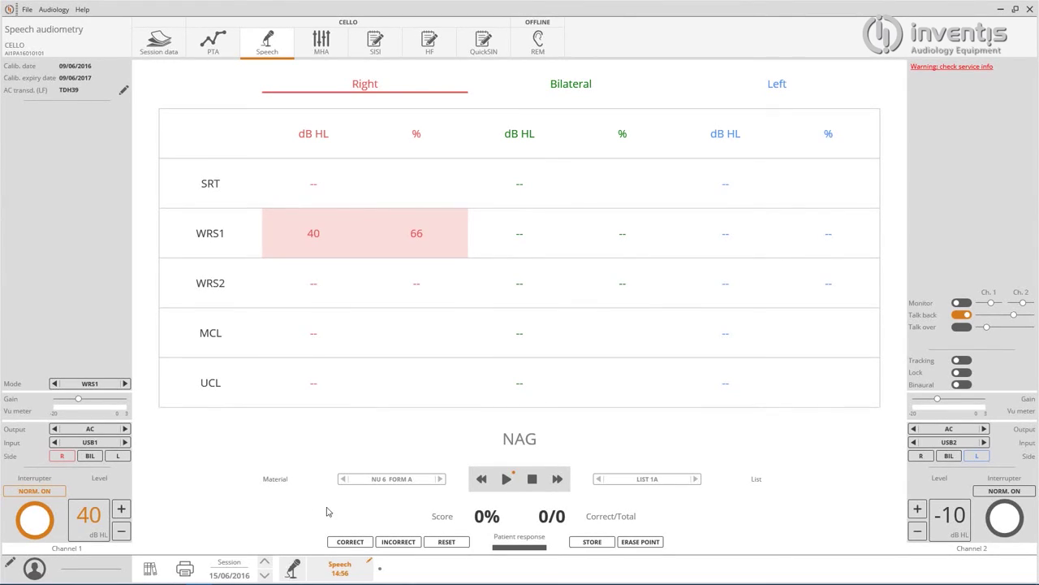
# Step: Show the available speech test modes for channel 1
pyautogui.click(108, 387)
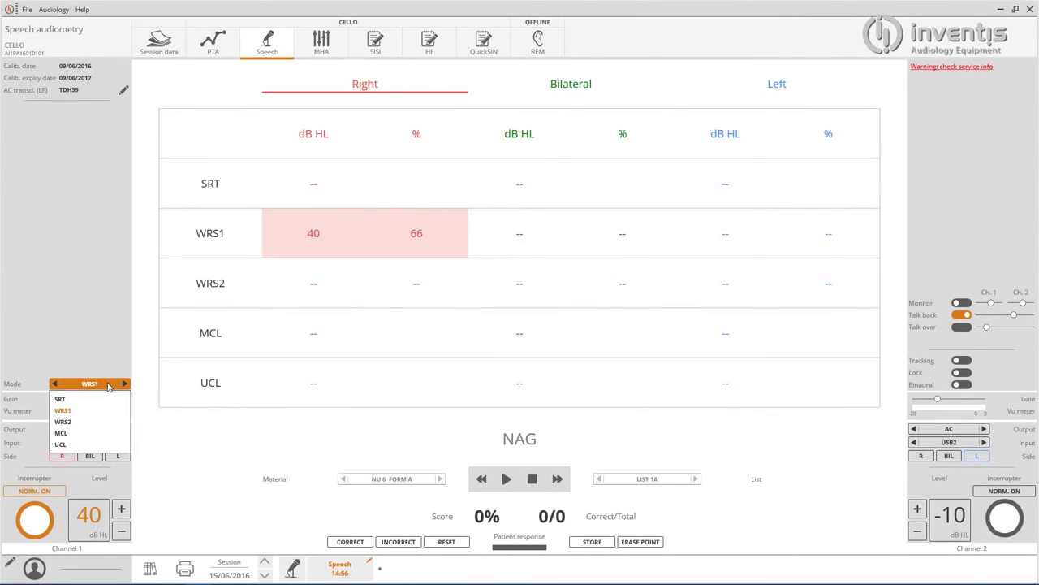